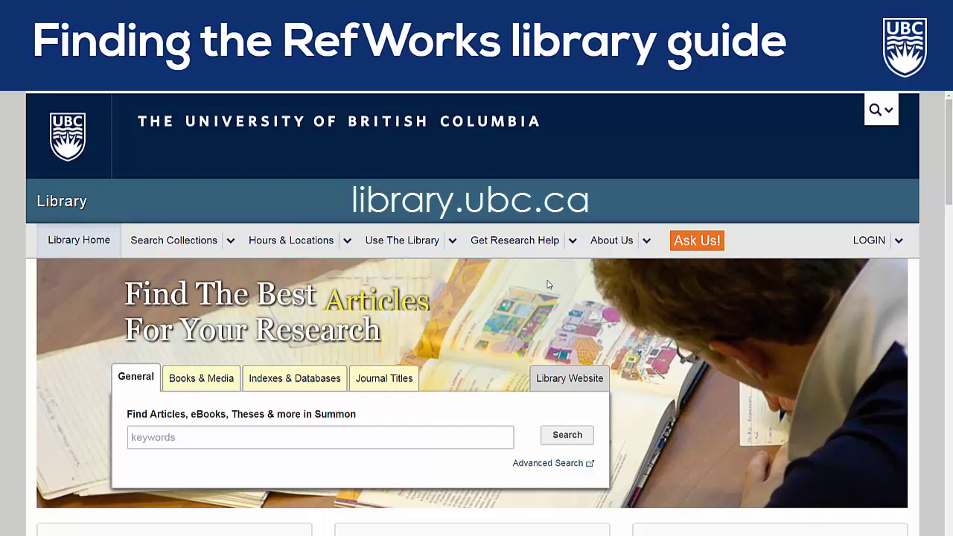
- Open the Refworks & Write-N-Cite guide from Research Help's Evaluating & Citing Sources section
left_click(544, 240)
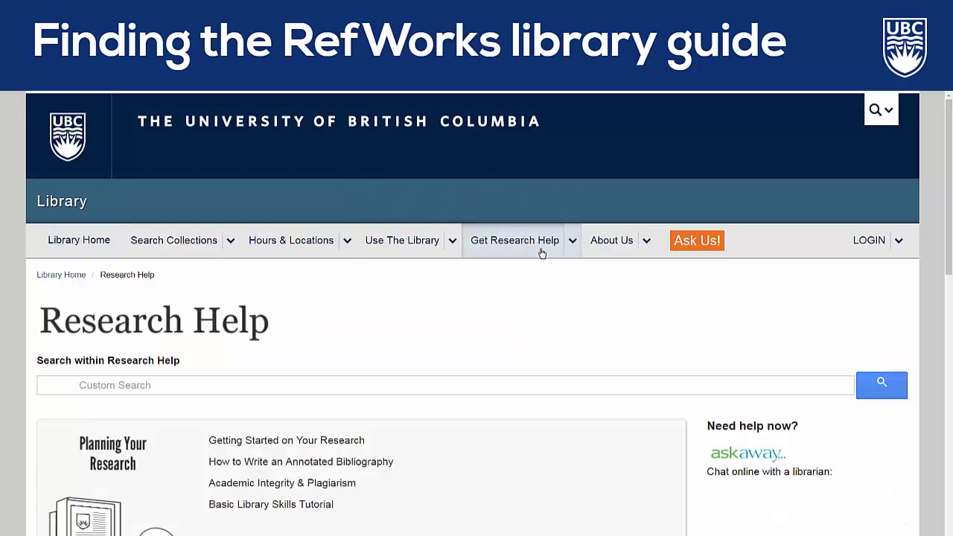
left_click_drag(949, 221, 950, 411)
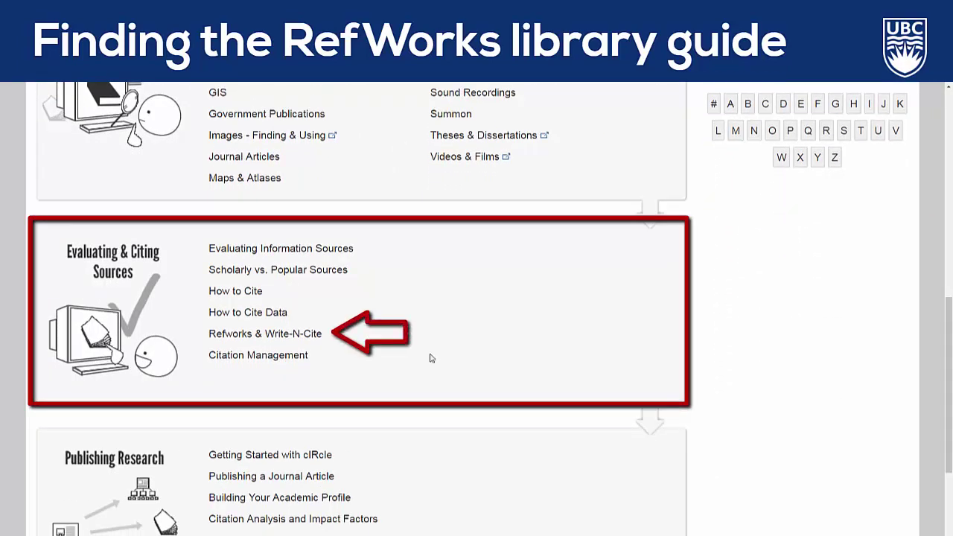
left_click(297, 335)
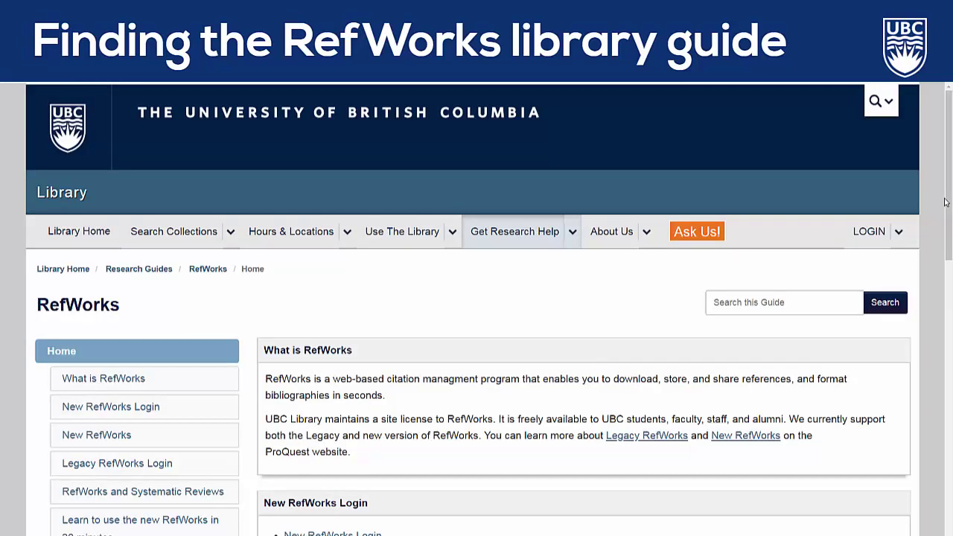
scroll(945, 201, "down", 4)
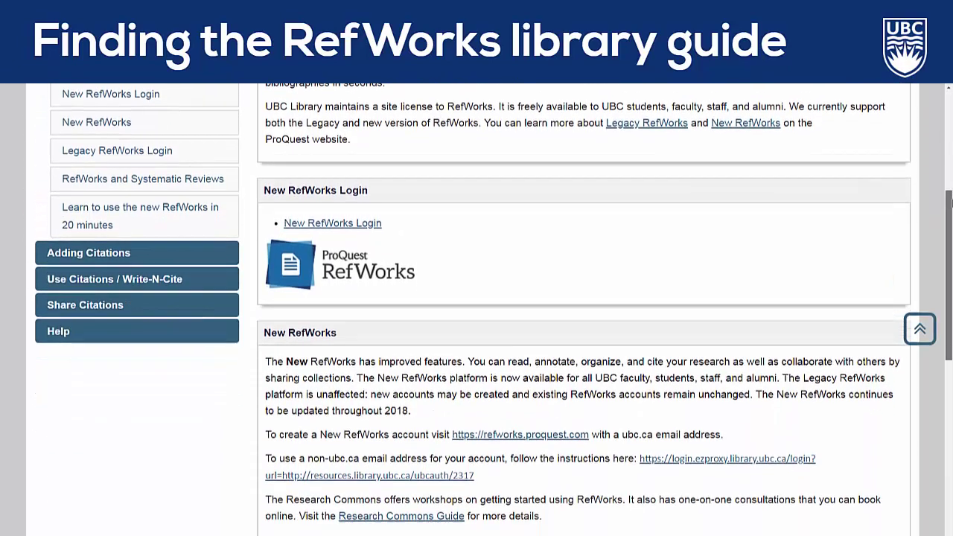
scroll(950, 192, "down", 1)
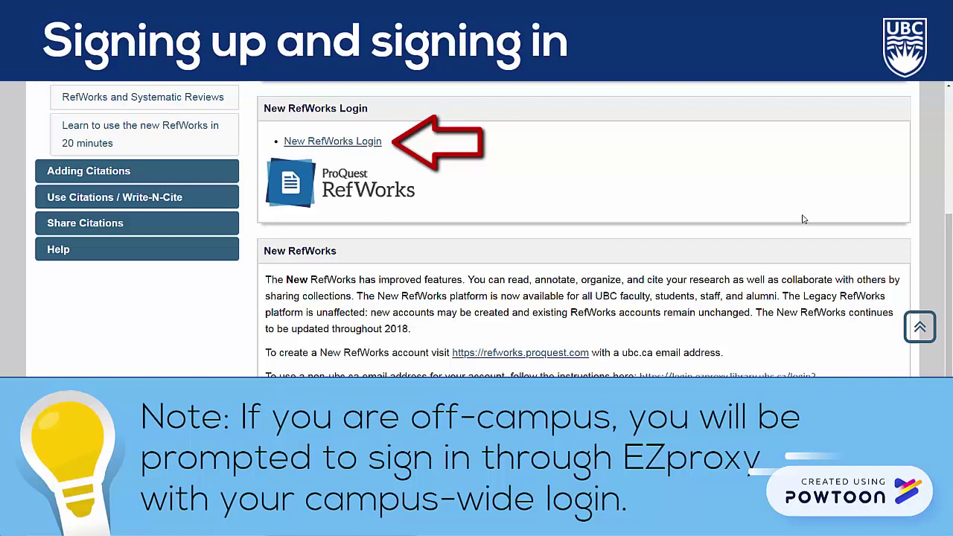
- Sign in to the new RefWorks through the guide's New RefWorks Login link
left_click(345, 143)
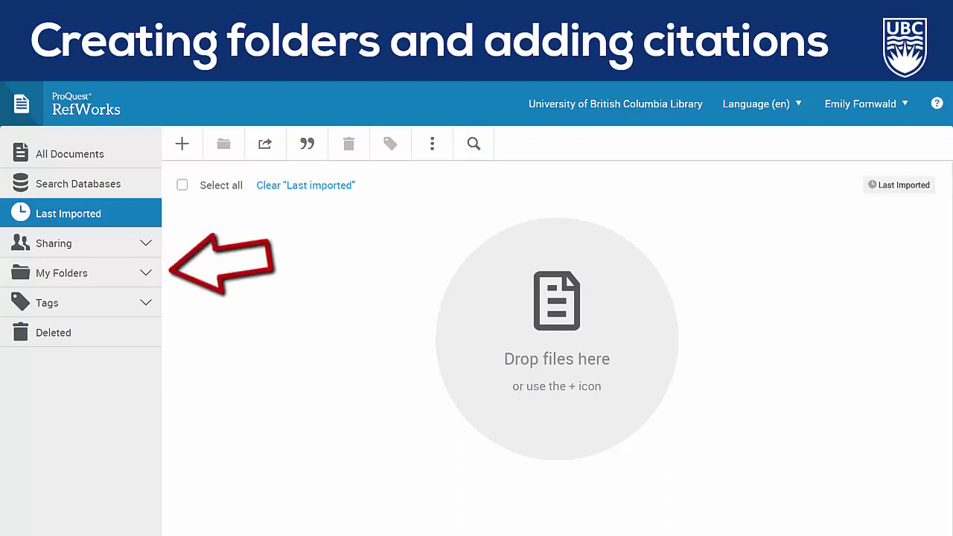
- Add a folder named 'Social Media in Canadian High Schools' under My Folders
left_click(145, 277)
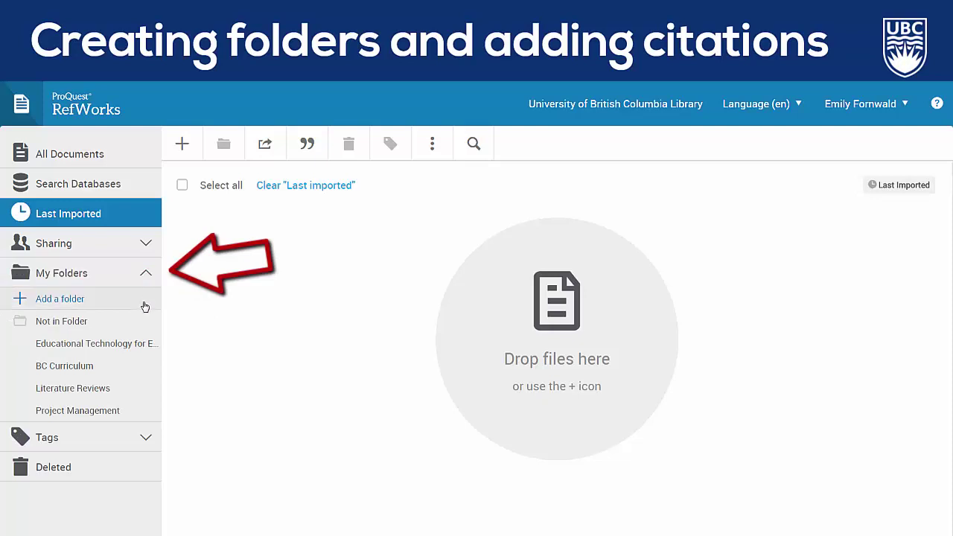
left_click(142, 303)
type("Soc")
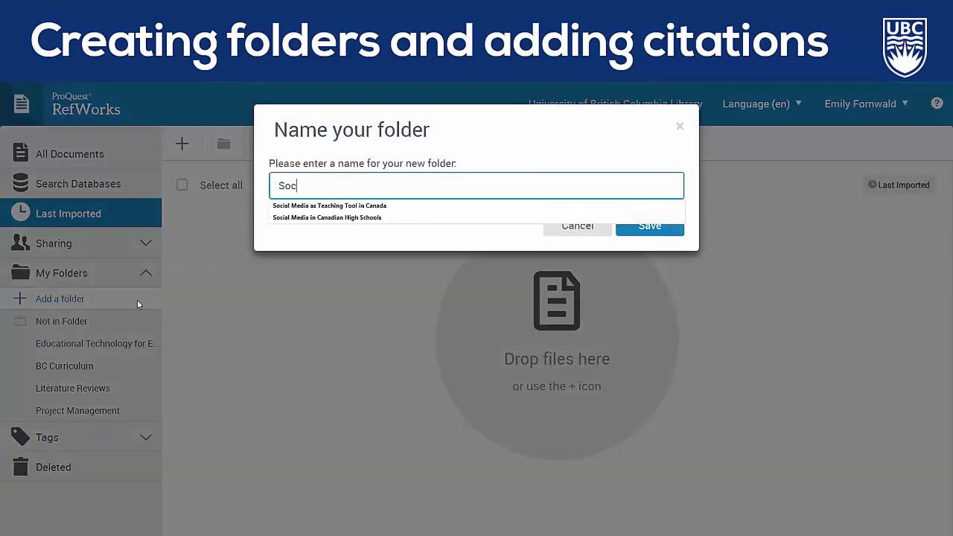
type("ial Media in Can")
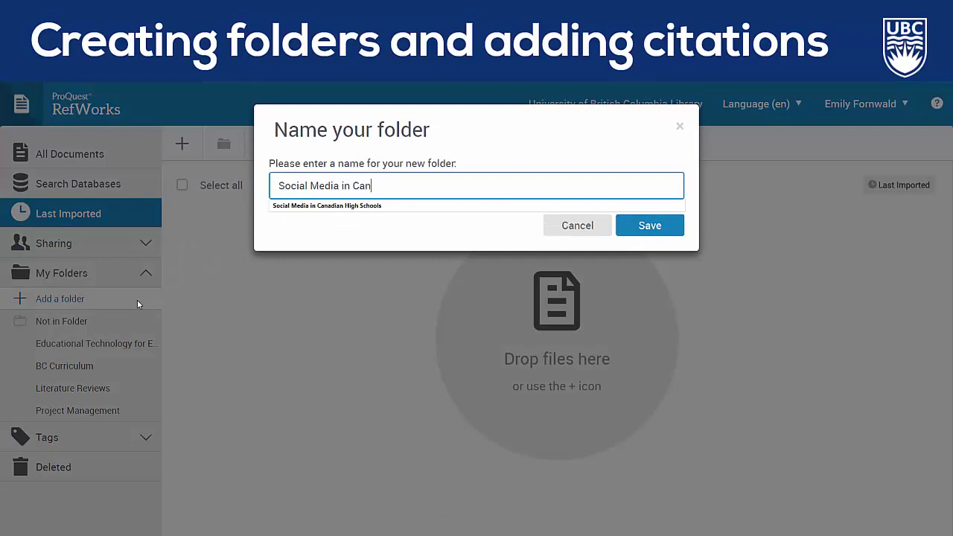
type("adian High Schools")
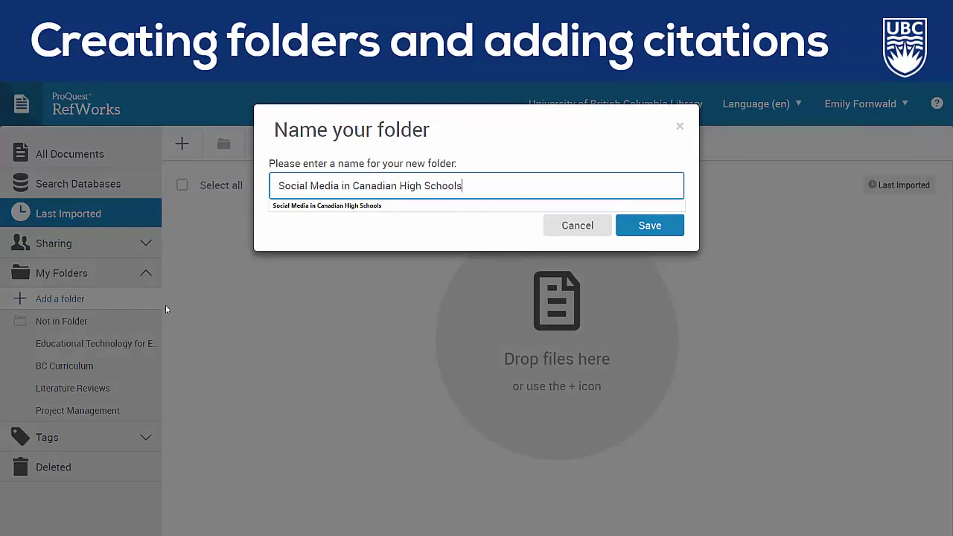
left_click(652, 227)
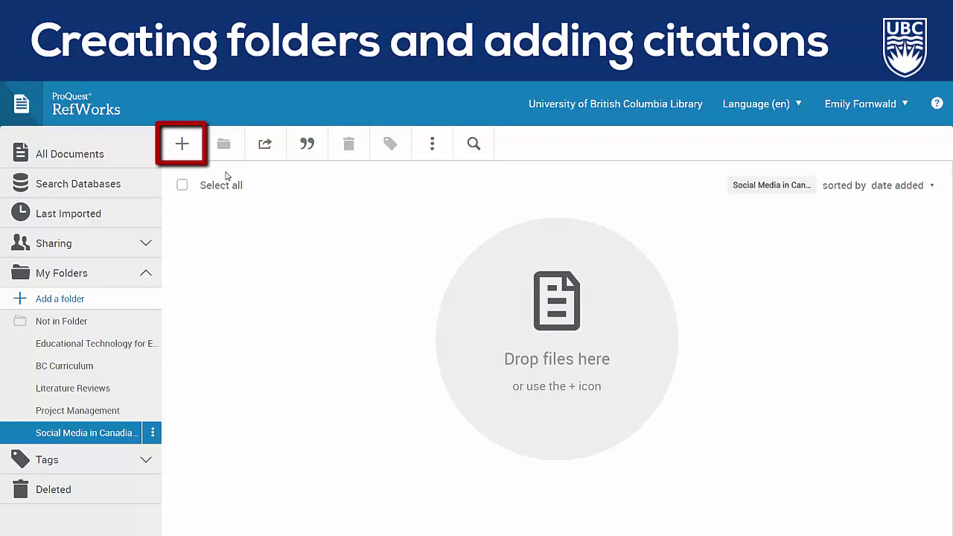
- Start a manually entered reference and place the cursor in its Title field
left_click(182, 148)
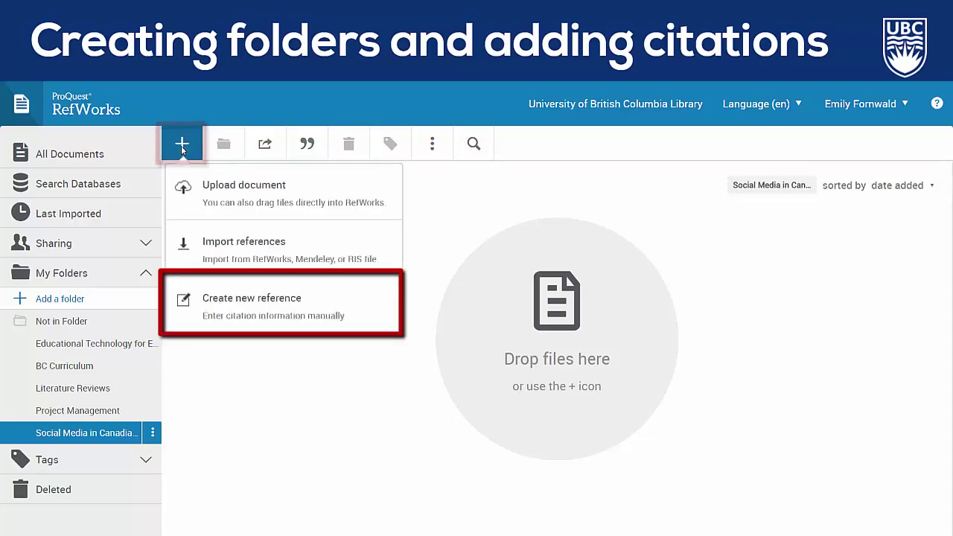
left_click(200, 304)
left_click(610, 310)
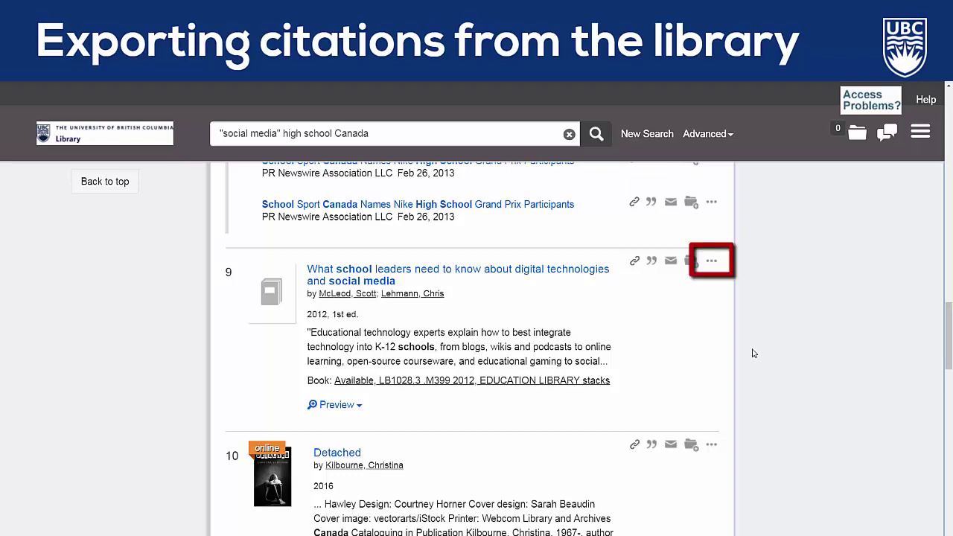
- Show the Export to list for result 9, the school leaders' digital technologies book
left_click(712, 260)
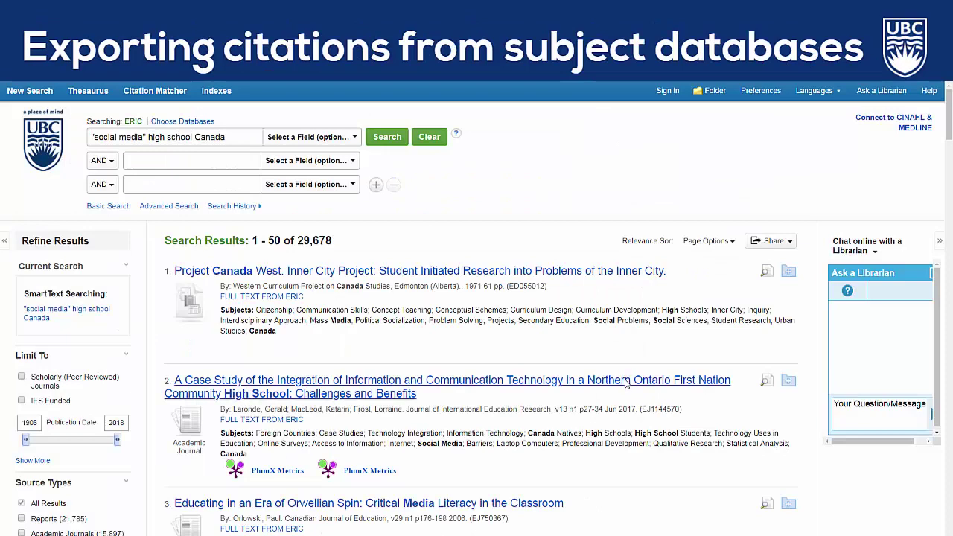
- Open the Northern Ontario First Nation case study record and its Export Manager
left_click(626, 380)
left_click(893, 421)
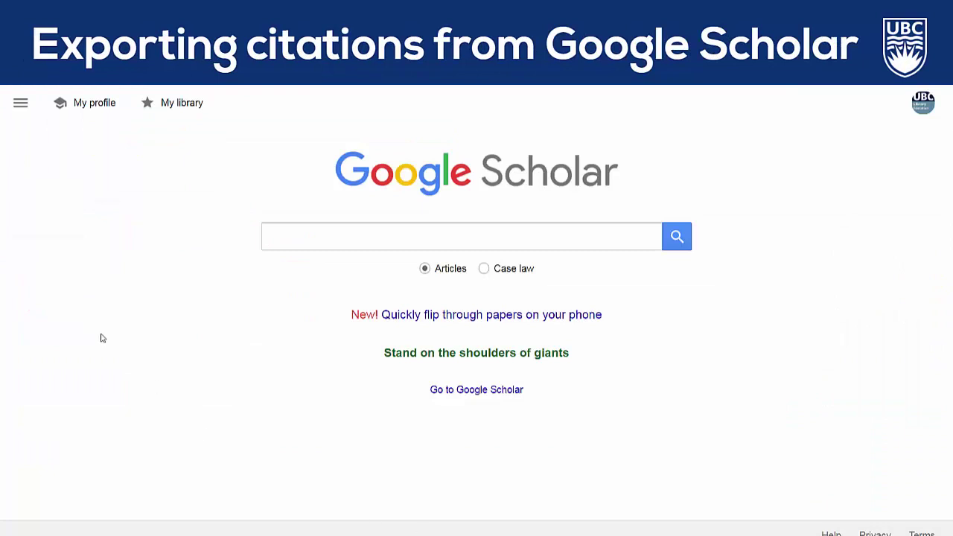
- Set Scholar's bibliography manager to show RefWorks import links and save the setting
left_click(20, 104)
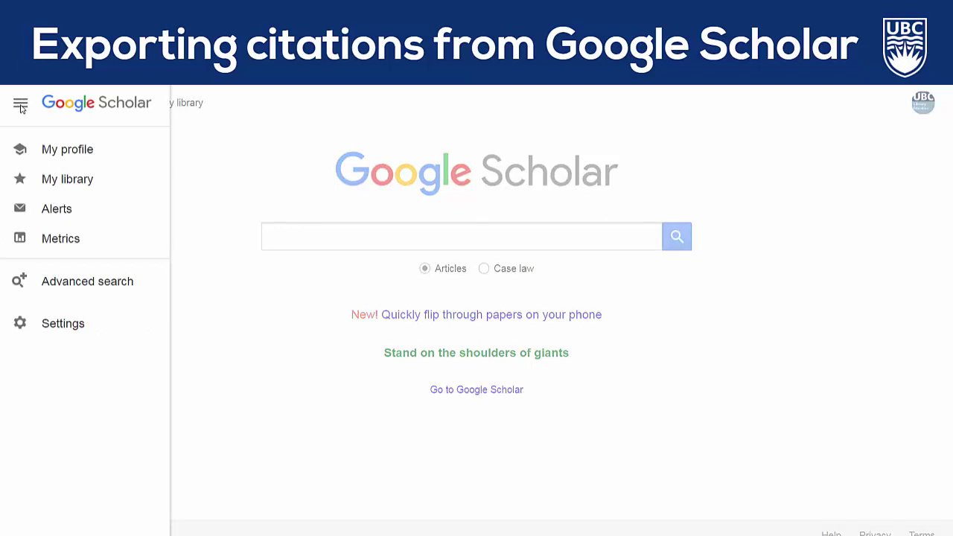
left_click(50, 328)
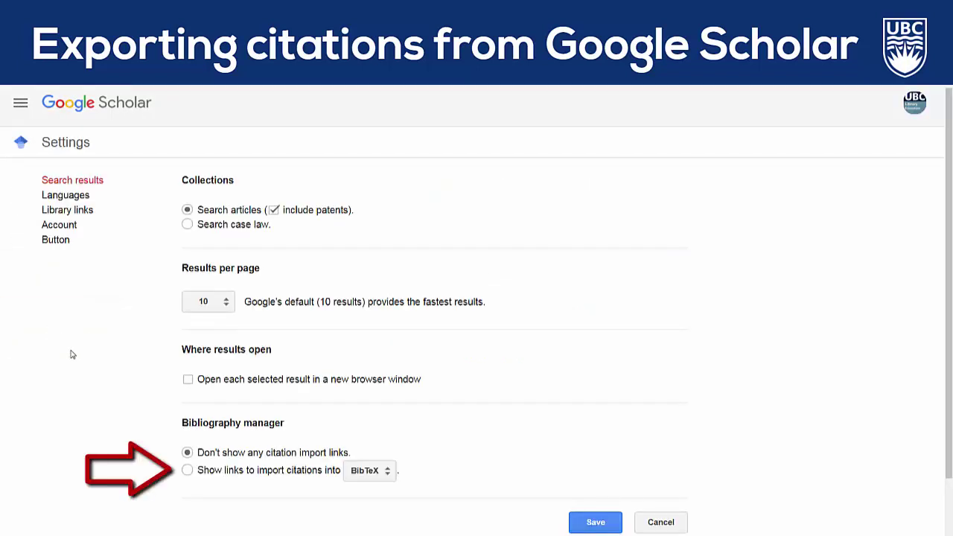
left_click(187, 470)
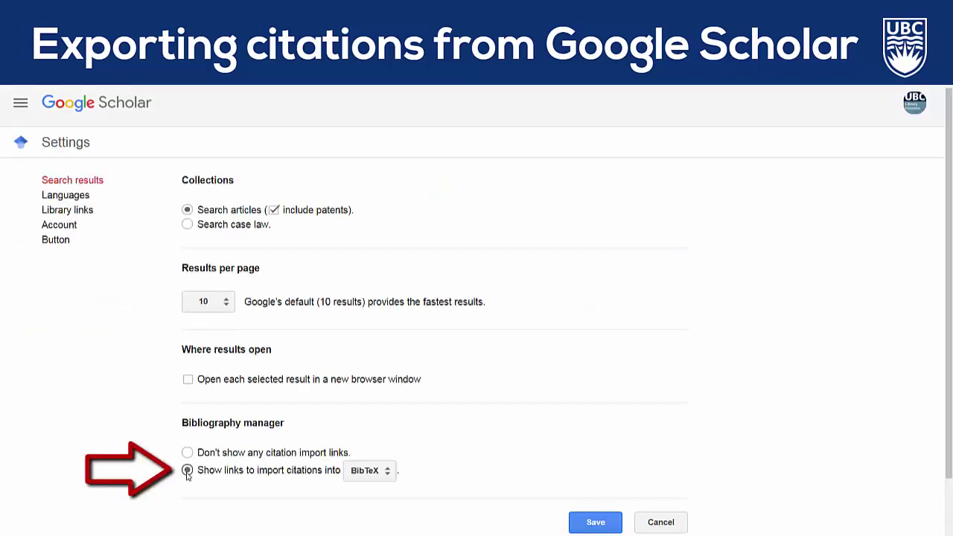
left_click(359, 474)
left_click(374, 531)
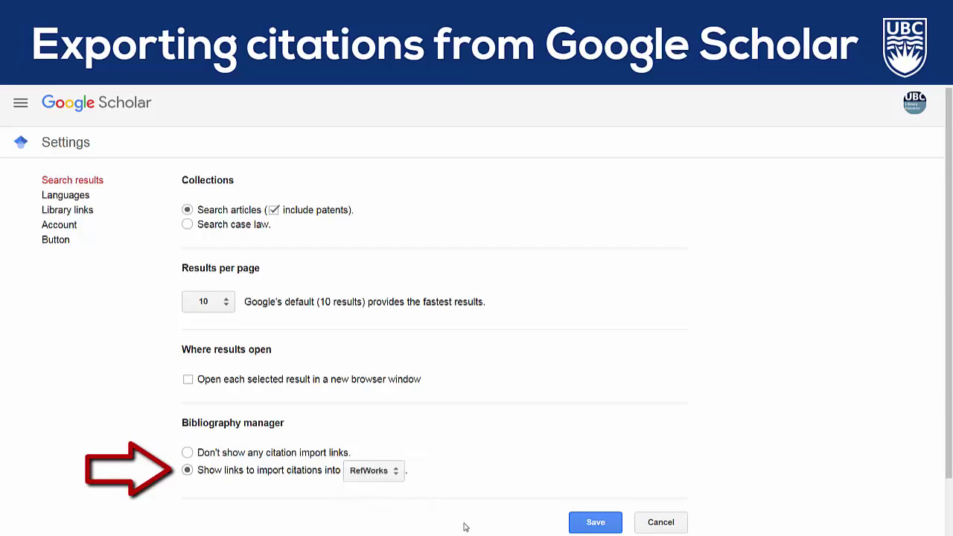
left_click(595, 523)
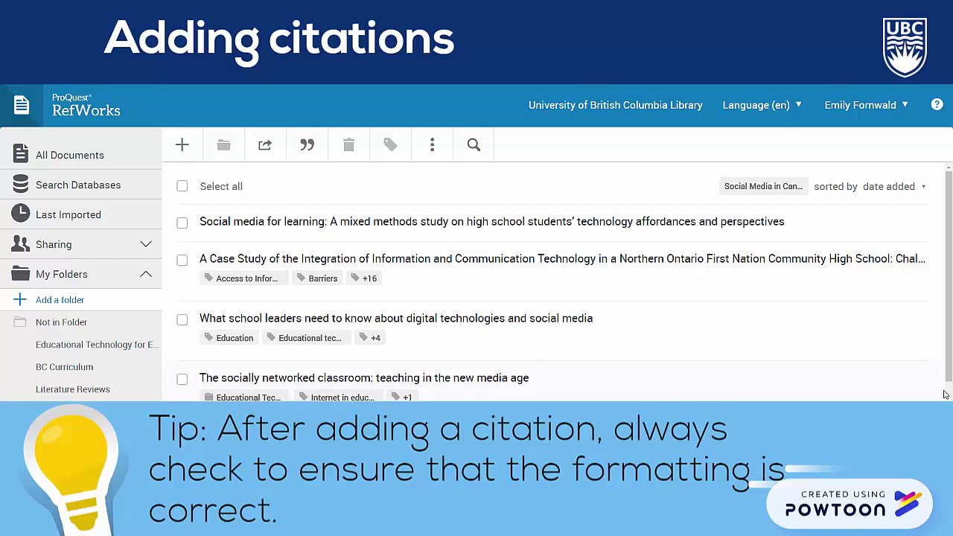
- Change 'teaching' to 'Teaching' in The socially networked classroom's title and save
left_click(448, 382)
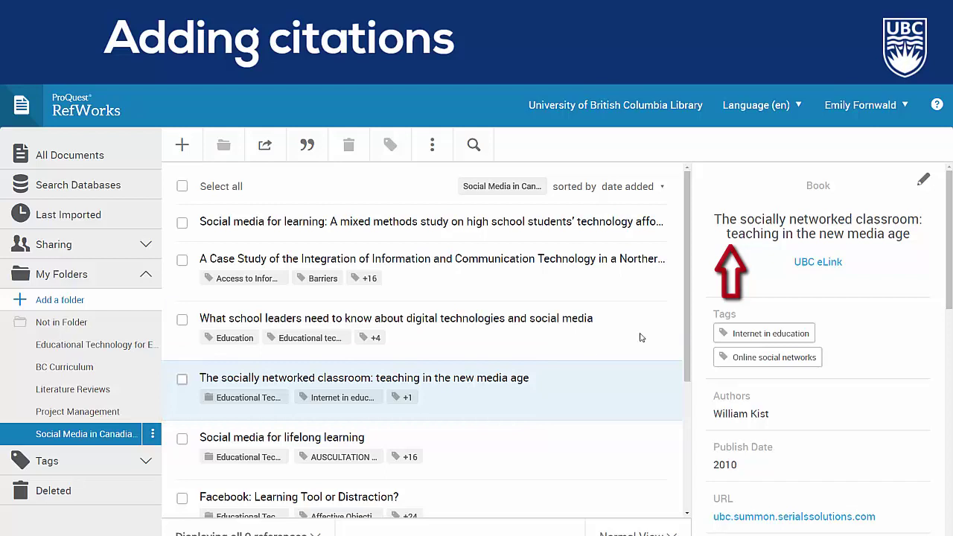
left_click(923, 184)
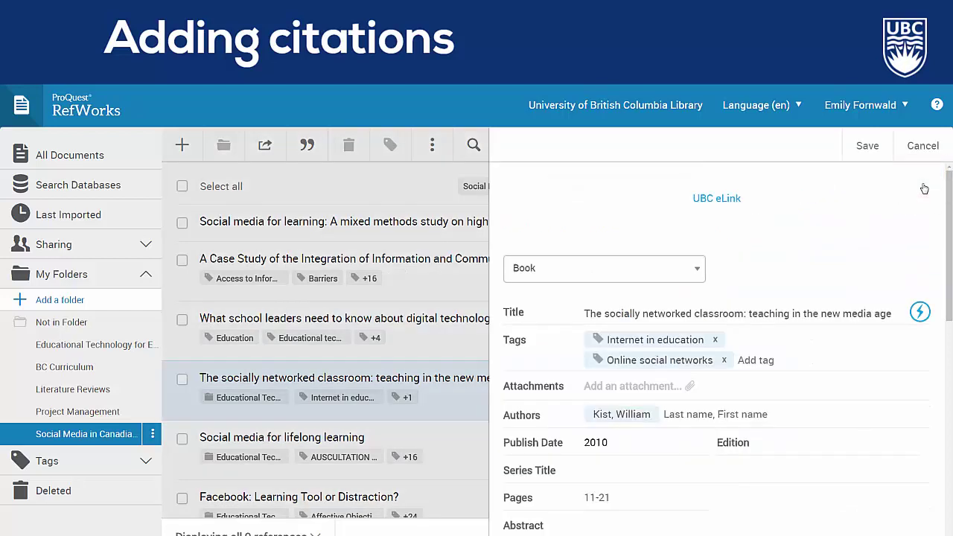
left_click(752, 315)
key("BackSpace")
type("T")
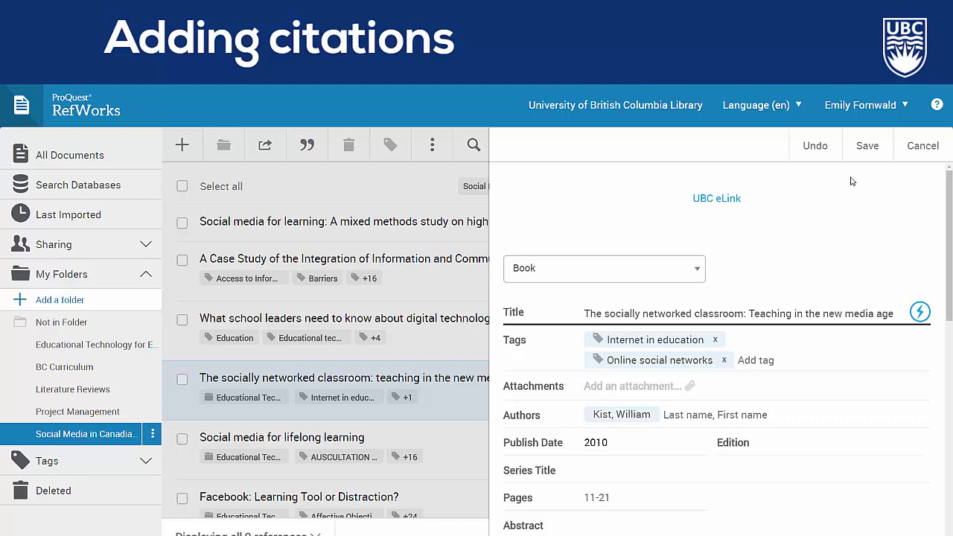
left_click(864, 155)
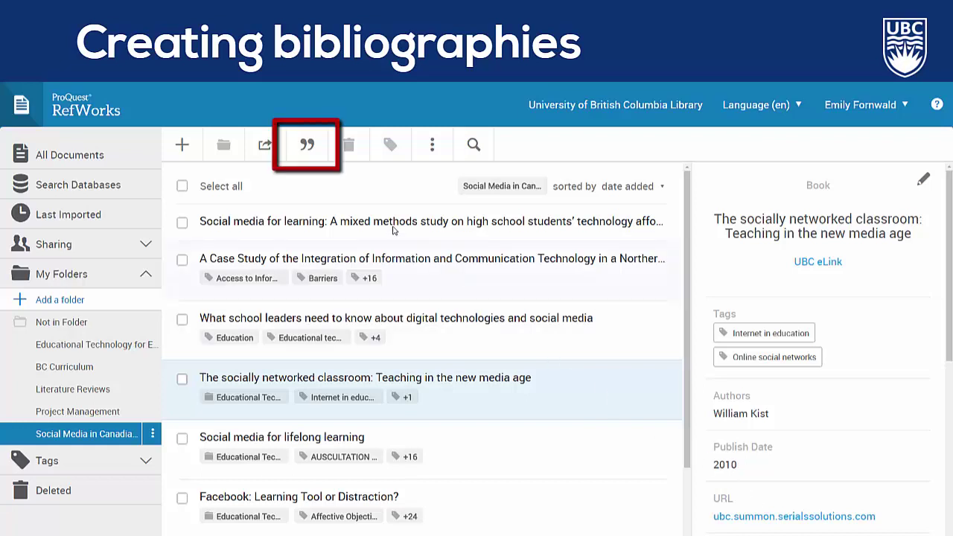
- Create a bibliography of the folder's references, confirming APA 6th is the selected style
left_click(314, 158)
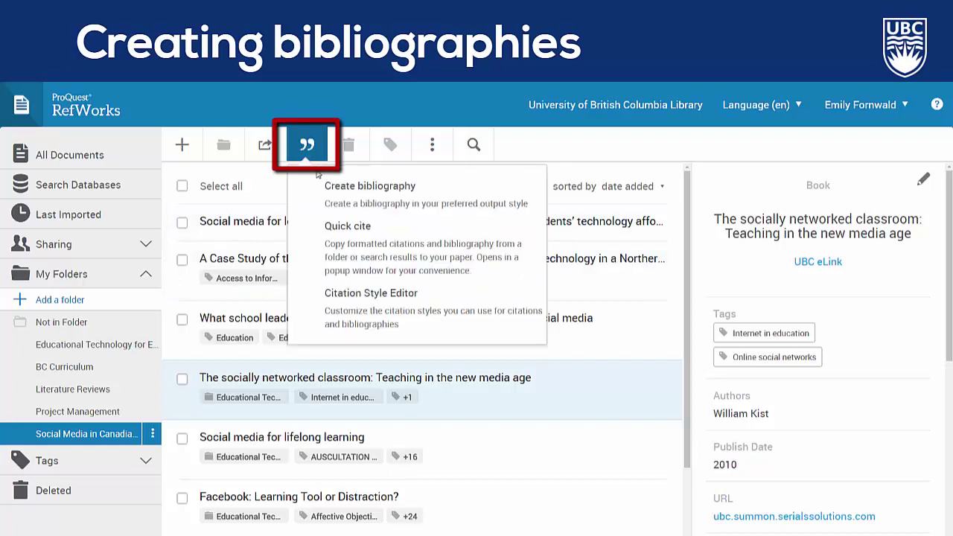
left_click(319, 191)
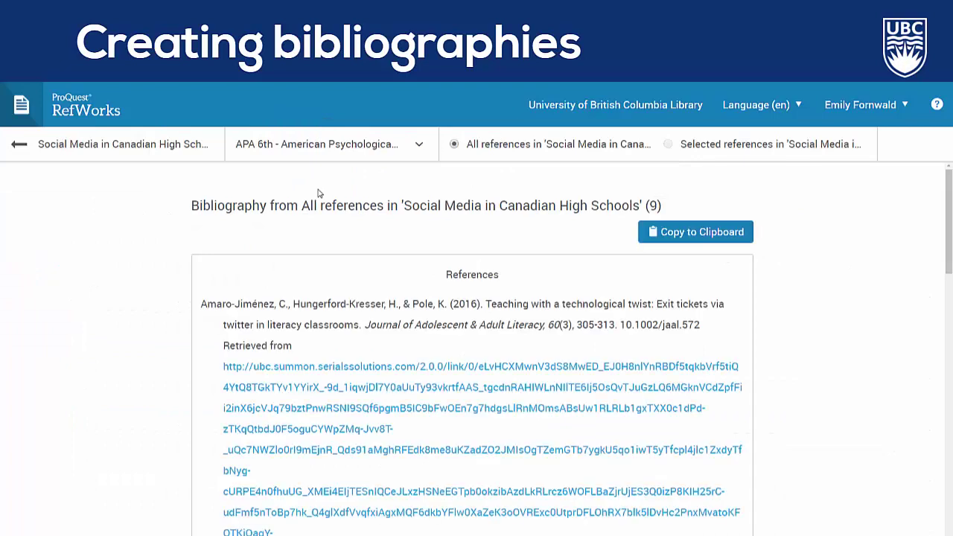
left_click(419, 147)
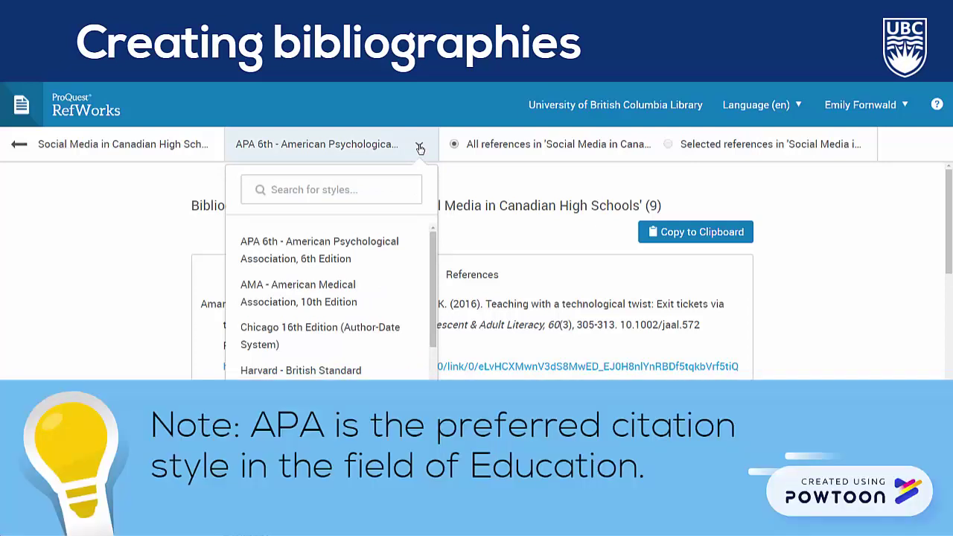
left_click(420, 148)
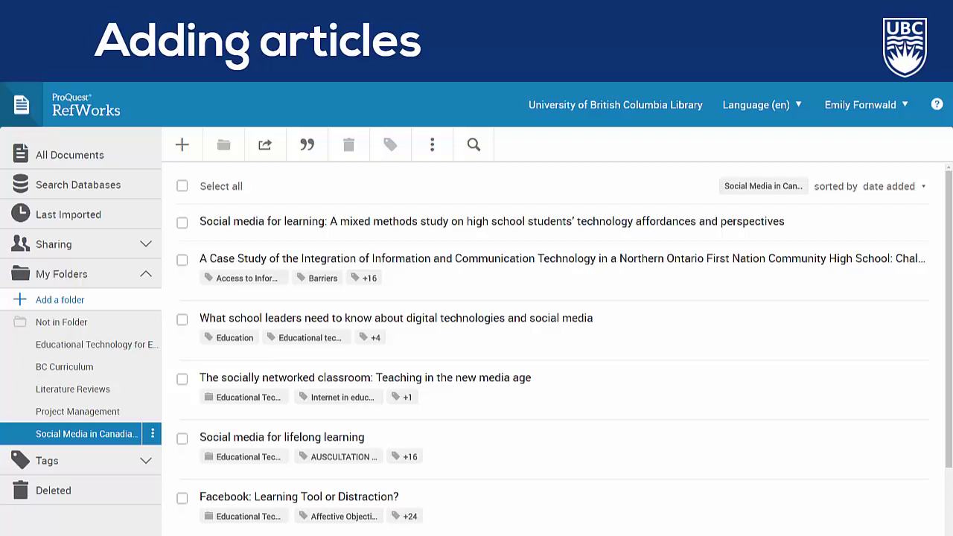
- Attach SocialMediaForLifelongLearning.pdf to the Social media for lifelong learning reference and save
left_click(457, 450)
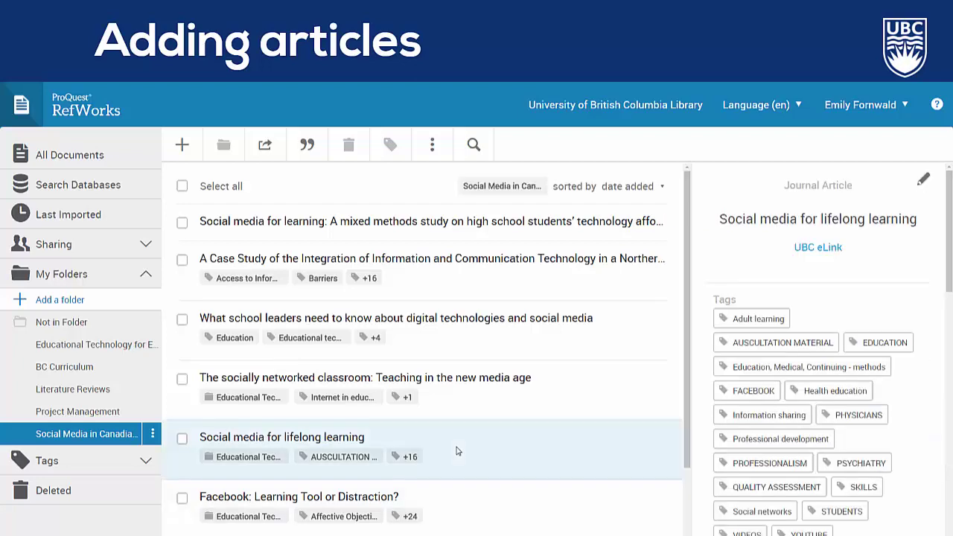
left_click(923, 179)
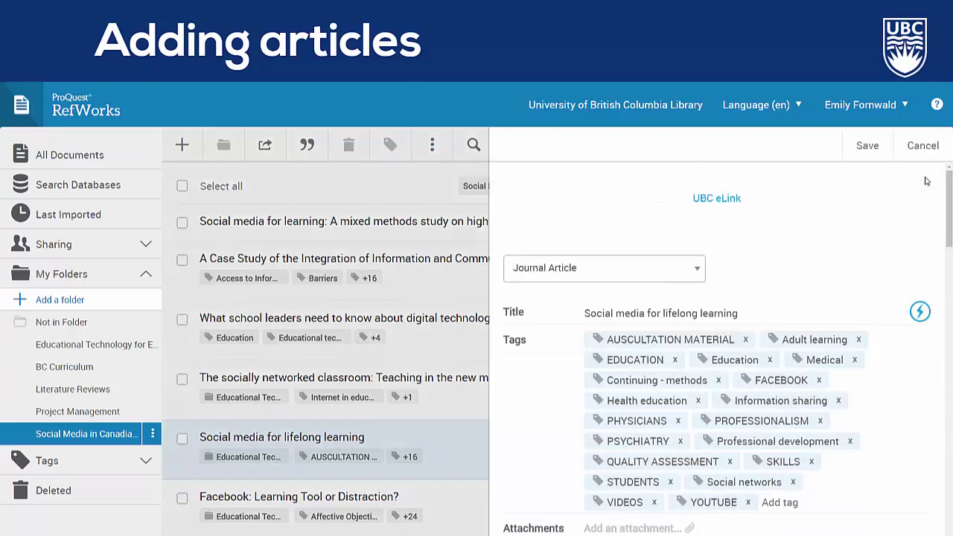
left_click(686, 529)
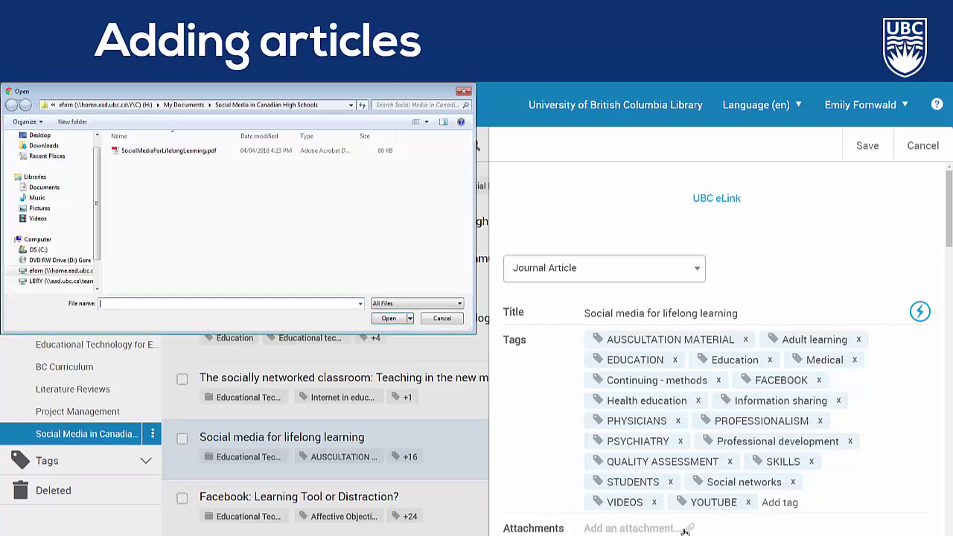
left_click(177, 152)
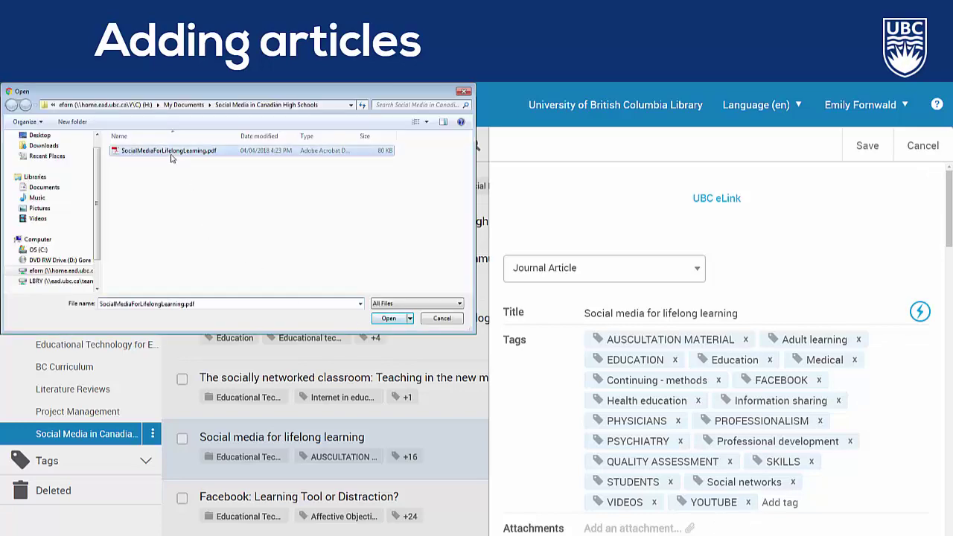
left_click(370, 320)
left_click(885, 153)
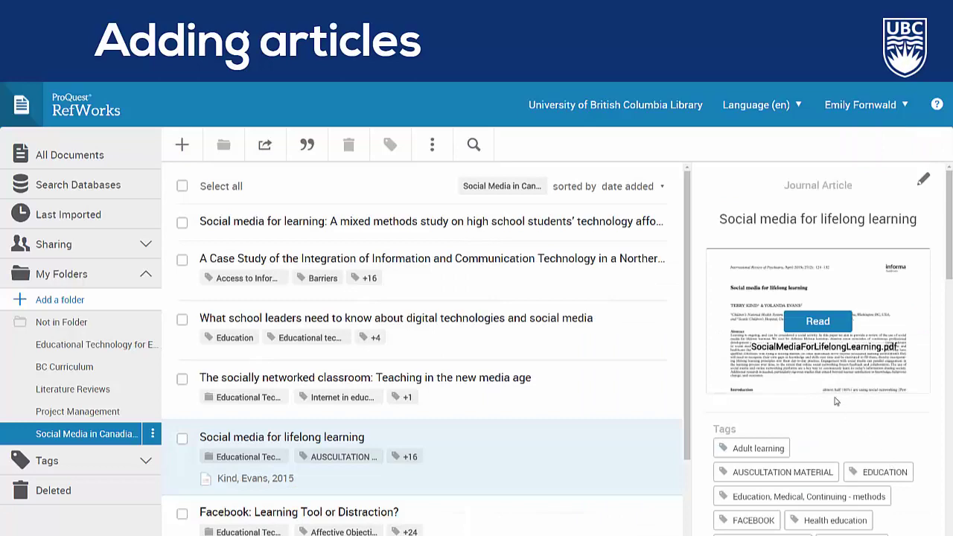
- Read the attached PDF, then return to the list and select the school leaders book
left_click(818, 327)
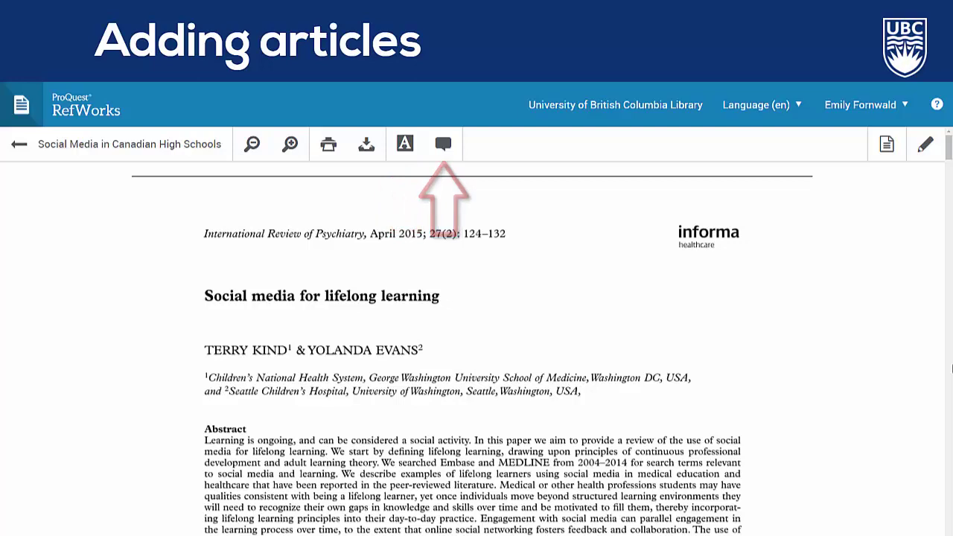
left_click(20, 144)
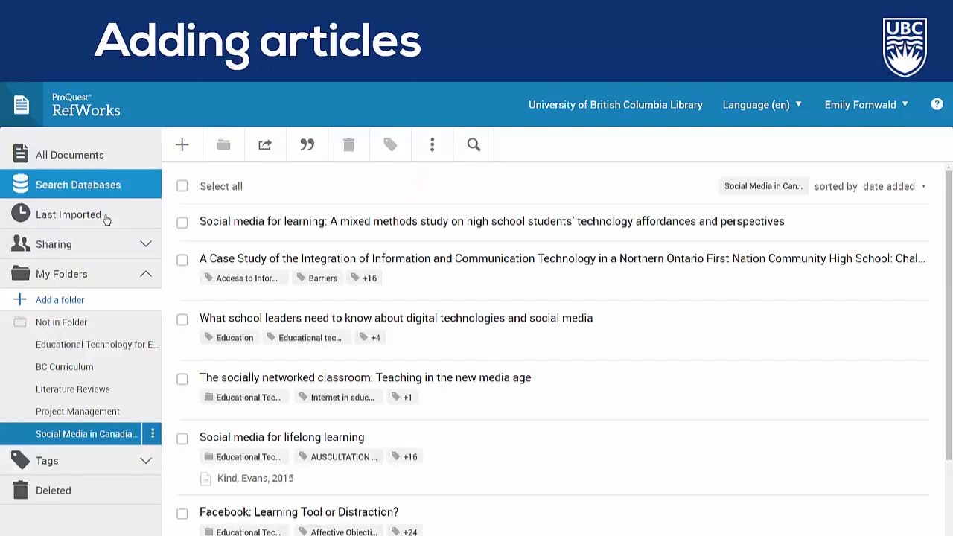
left_click(570, 346)
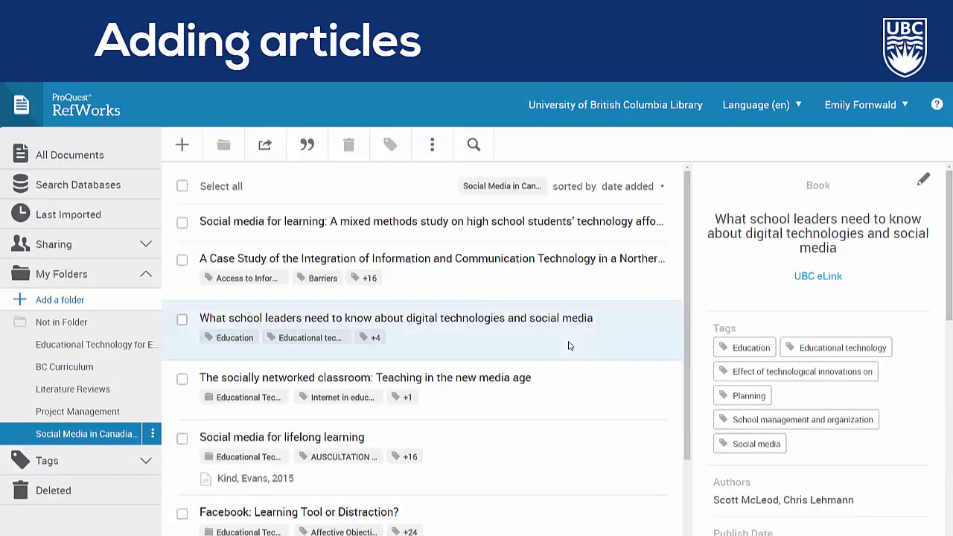